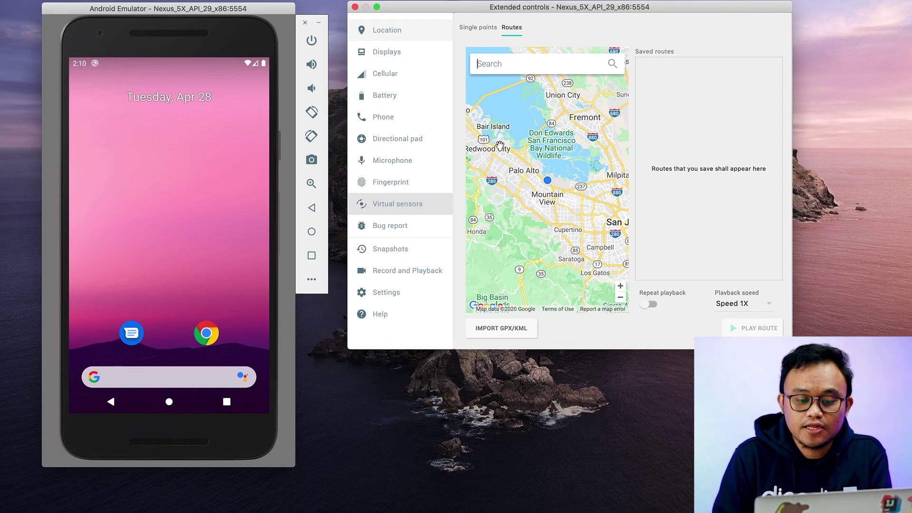
- Look over the location map around Palo Alto and Mountain View for both routes and single points
left_click_drag(500, 145, 523, 169)
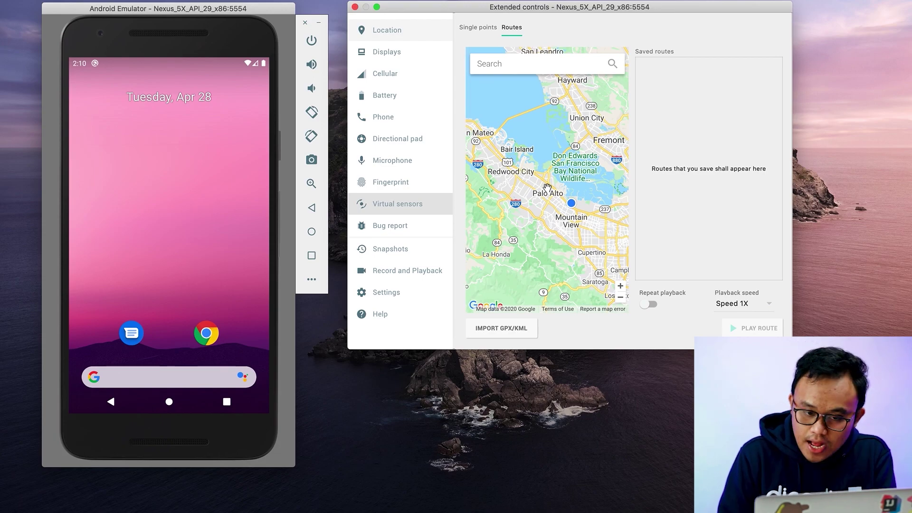
left_click_drag(547, 187, 542, 182)
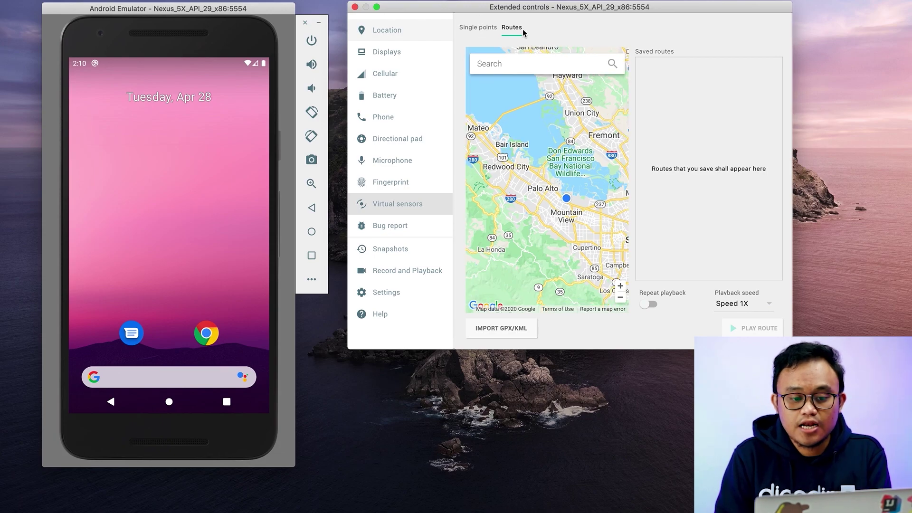
left_click(491, 28)
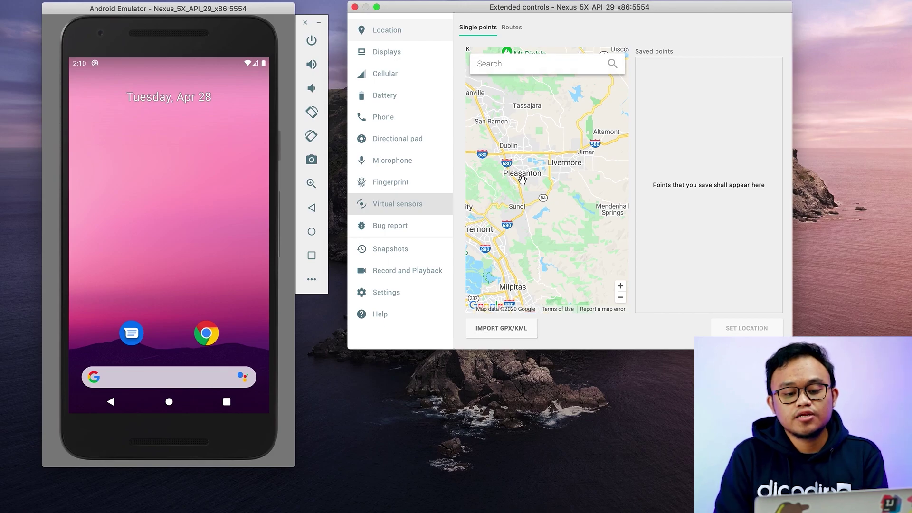
left_click_drag(523, 179, 542, 152)
left_click_drag(492, 231, 522, 182)
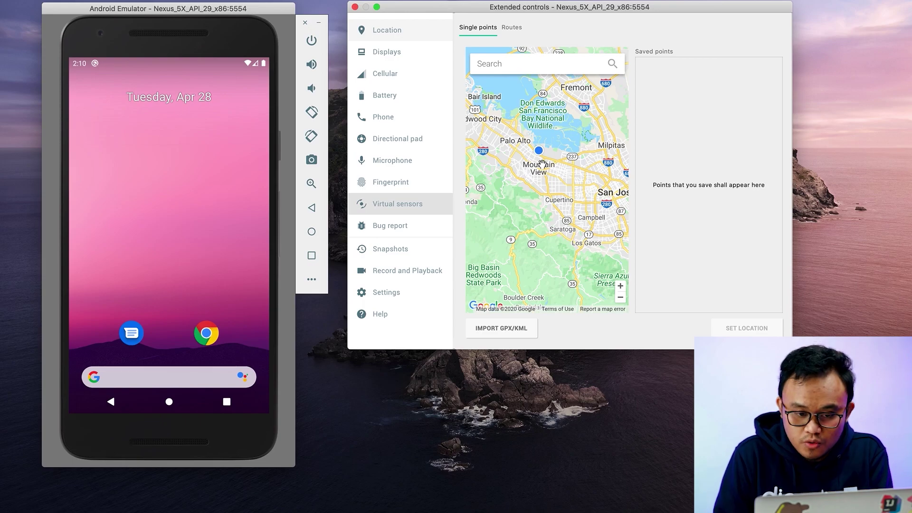
left_click_drag(511, 147, 585, 180)
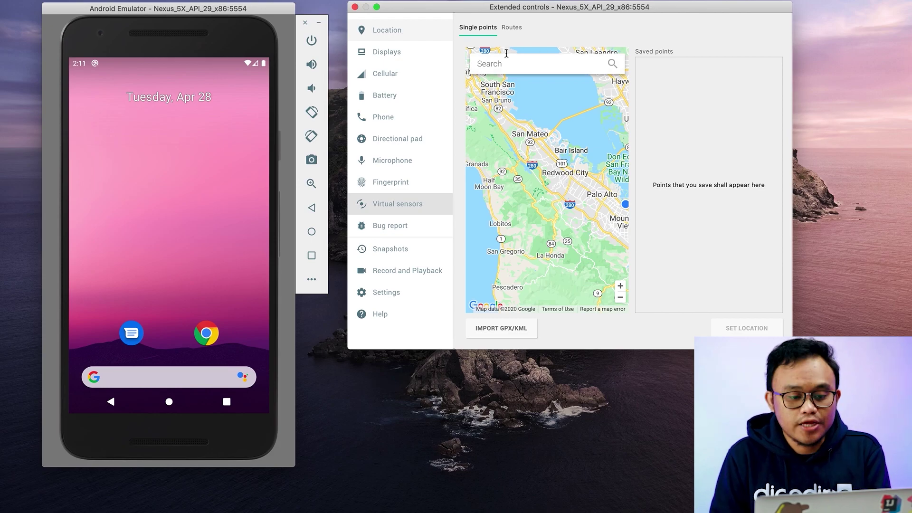
- Add one secondary display to the emulator at 1080p (1920x1080) and apply the change
left_click(402, 52)
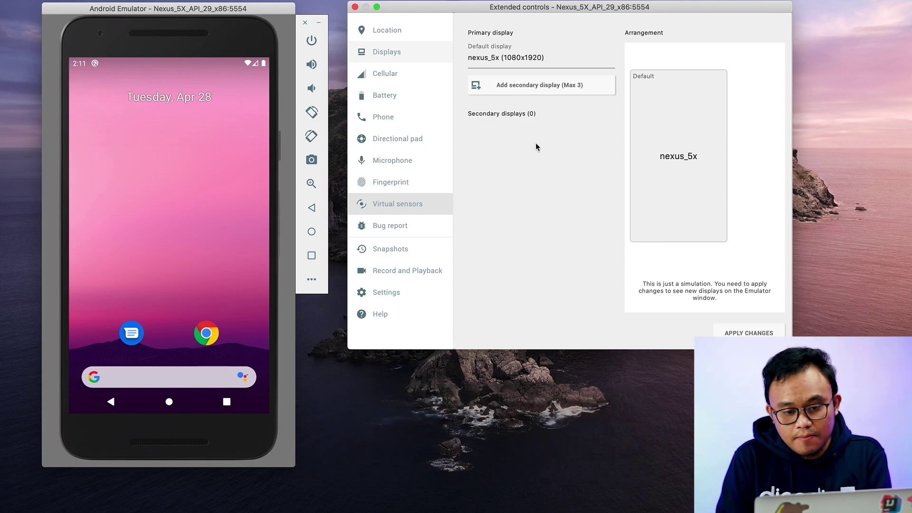
left_click(550, 92)
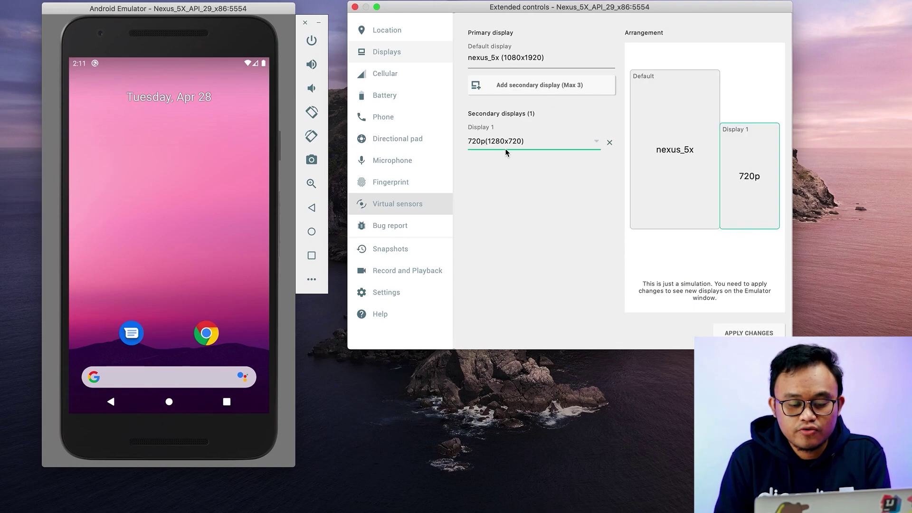
left_click(539, 149)
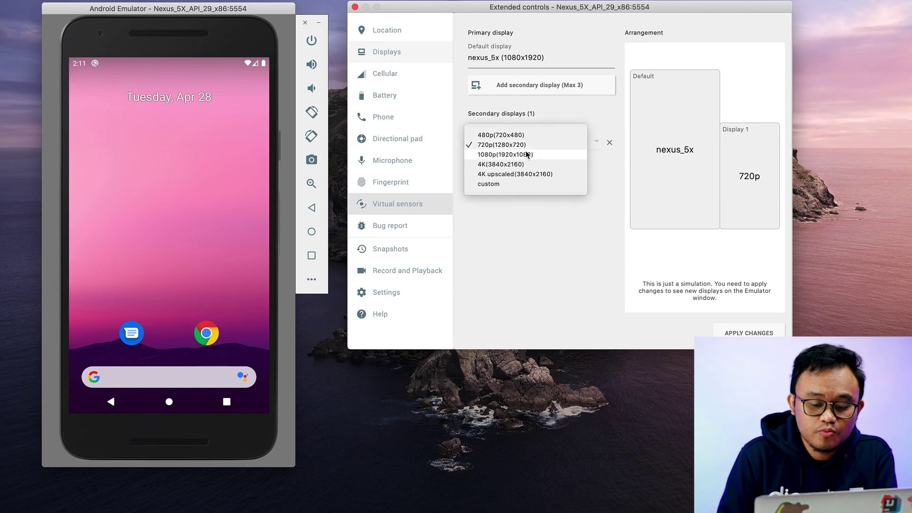
left_click(527, 154)
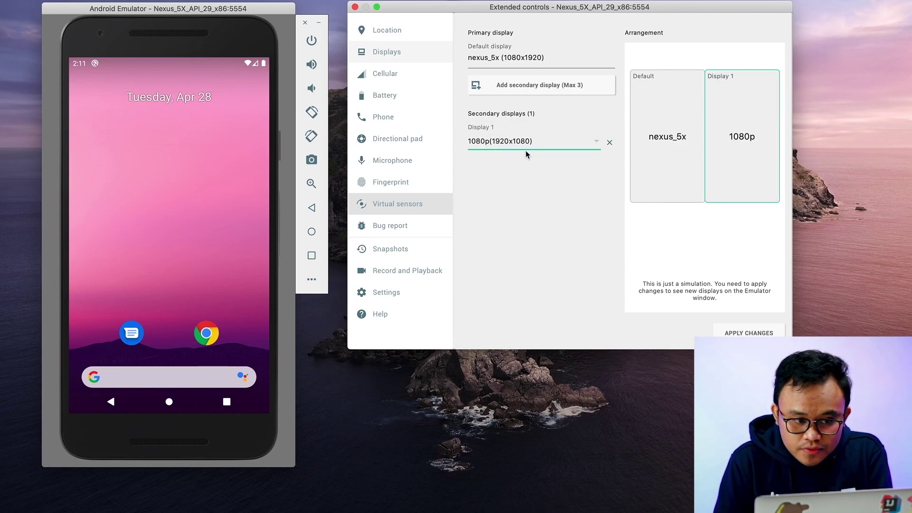
left_click(760, 332)
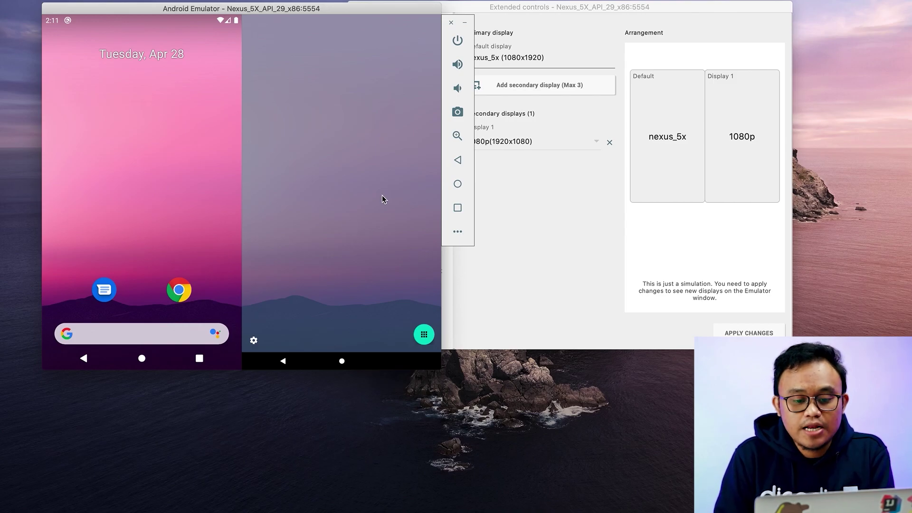
- Move the Extended controls window clear of the emulator, remove the 1080p secondary display and apply the change
left_click_drag(601, 14, 688, 11)
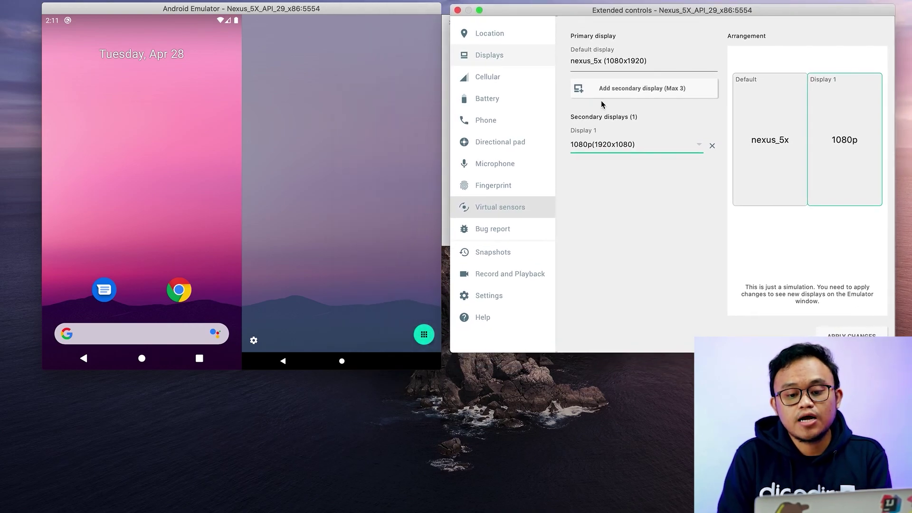
left_click(712, 145)
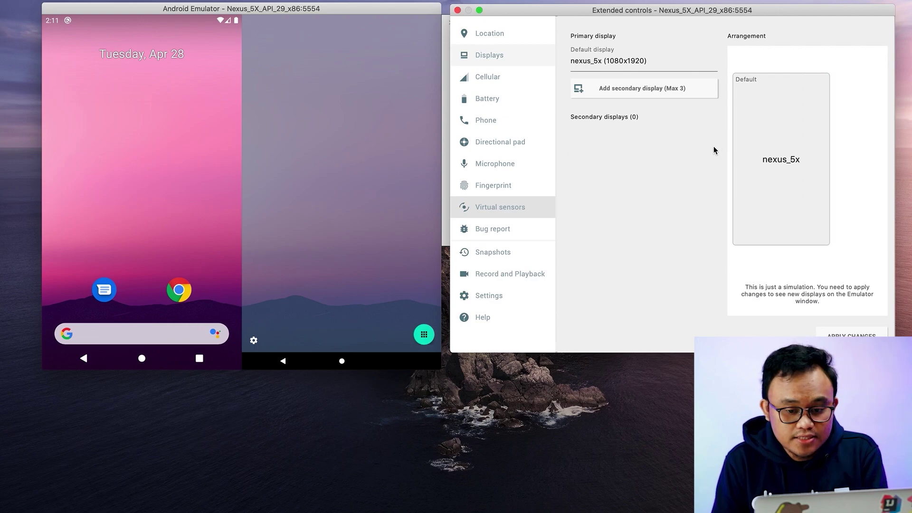
left_click(833, 335)
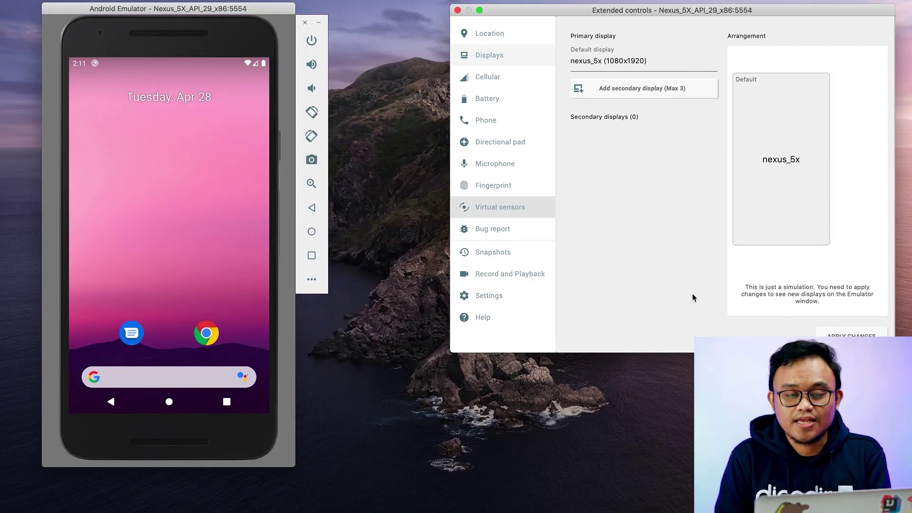
- Add two secondary displays, Display 1 at 1080p (1920x1080) and Display 2 at 480p (720x480), and apply them
left_click_drag(565, 10, 516, 10)
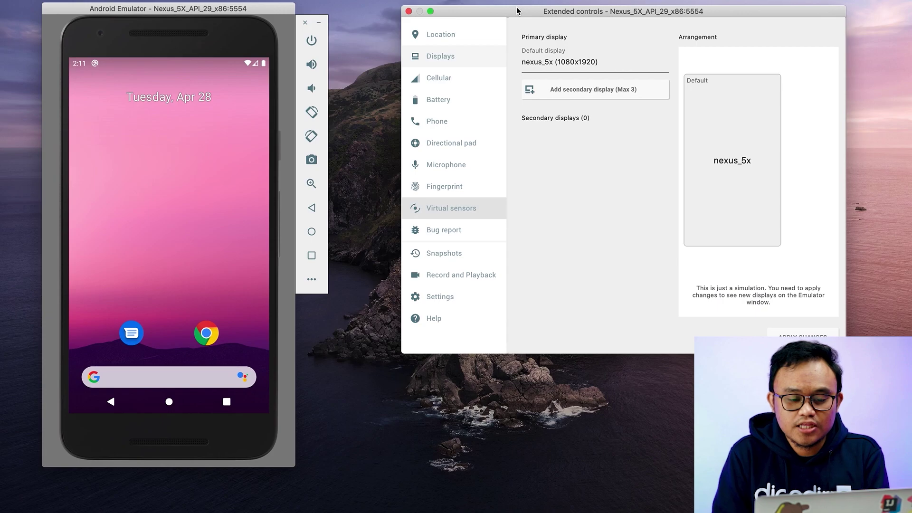
left_click(568, 94)
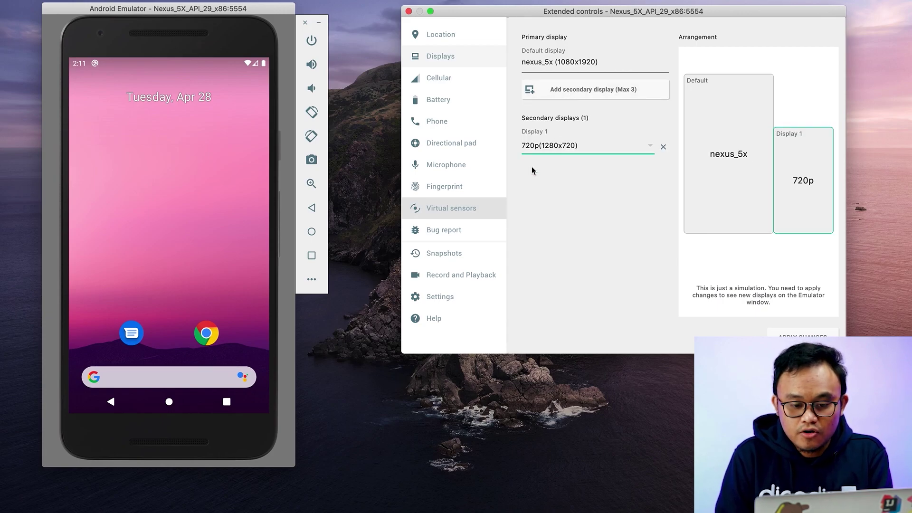
left_click(626, 92)
left_click(610, 147)
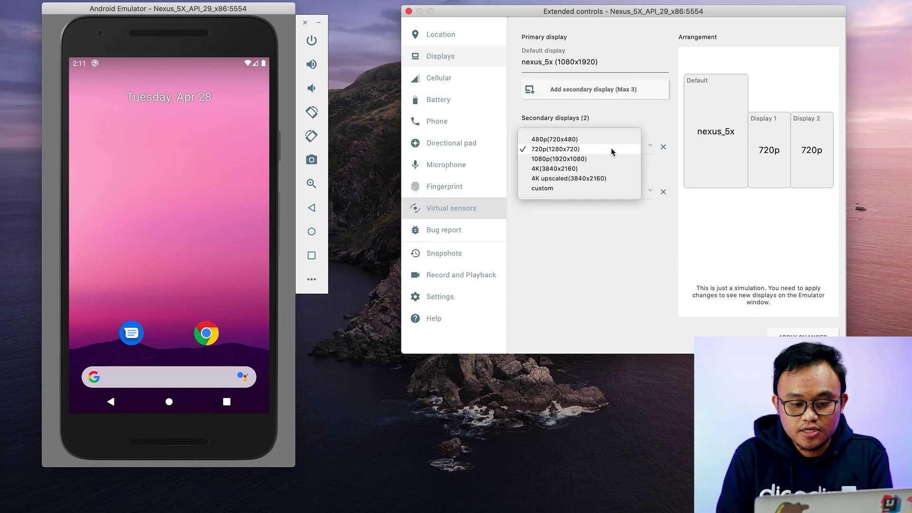
left_click(579, 158)
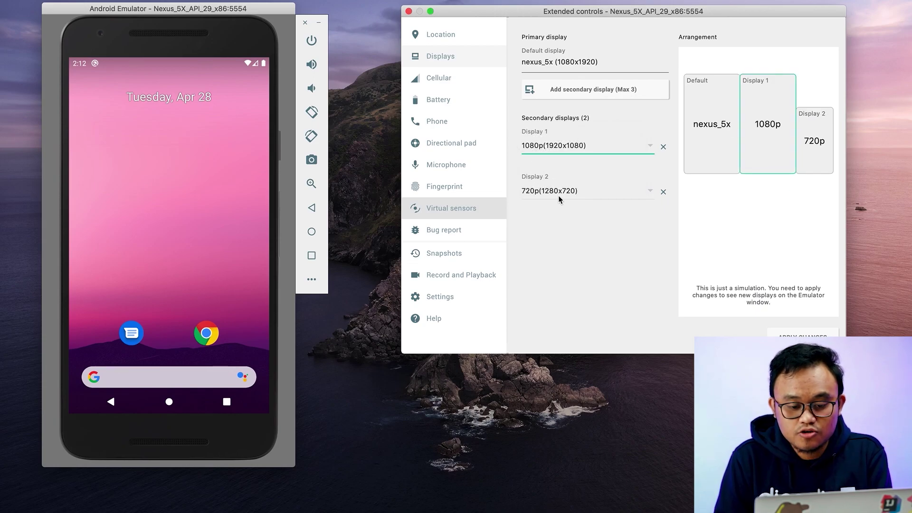
left_click(560, 193)
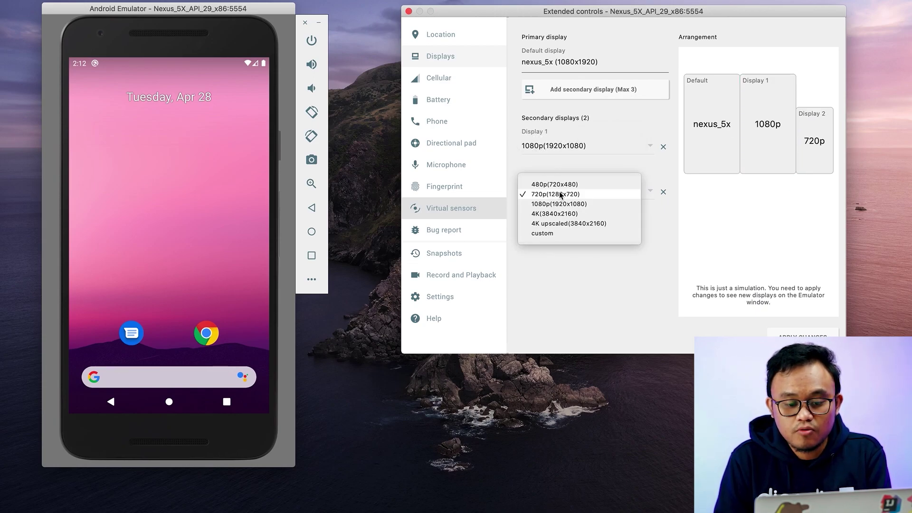
left_click(594, 184)
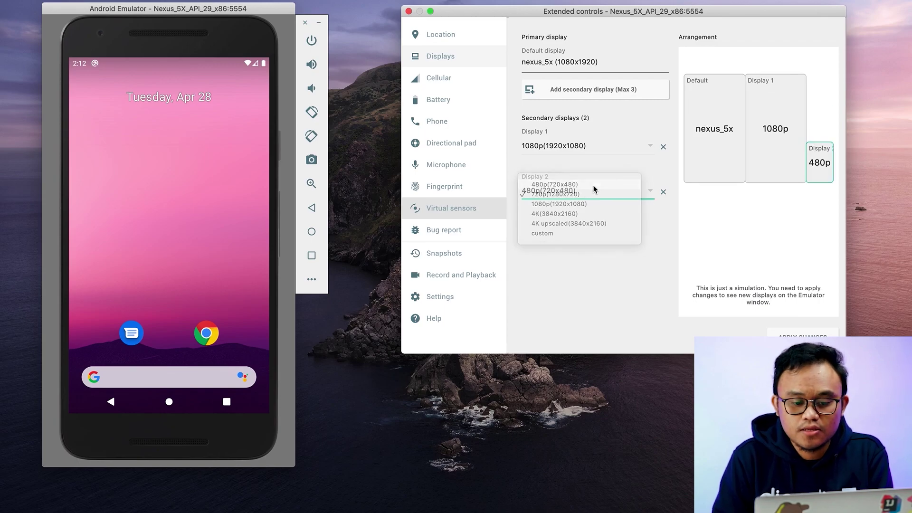
left_click(779, 334)
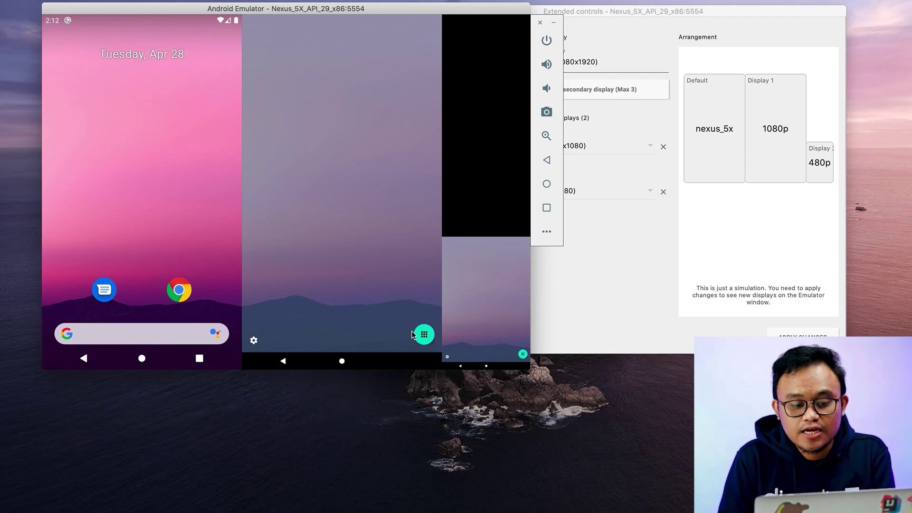
- Remove both secondary displays from the emulator and apply the change
left_click(570, 309)
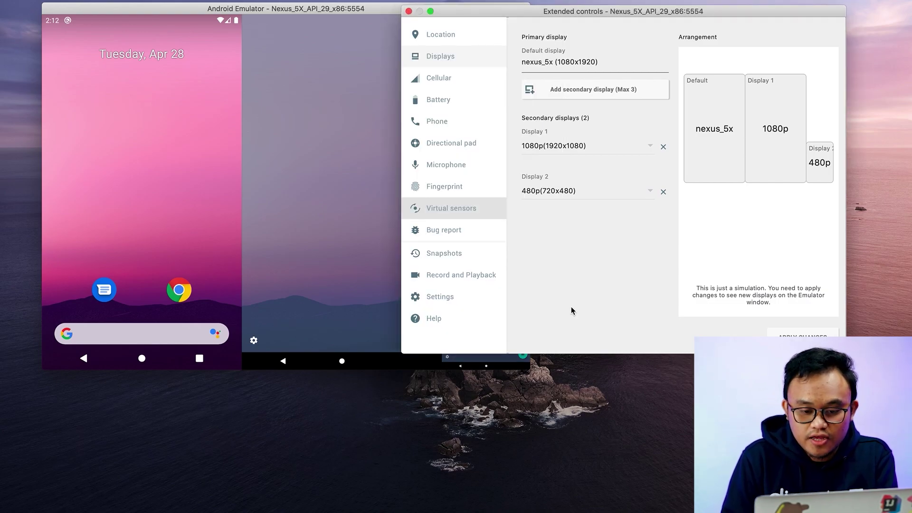
left_click(663, 147)
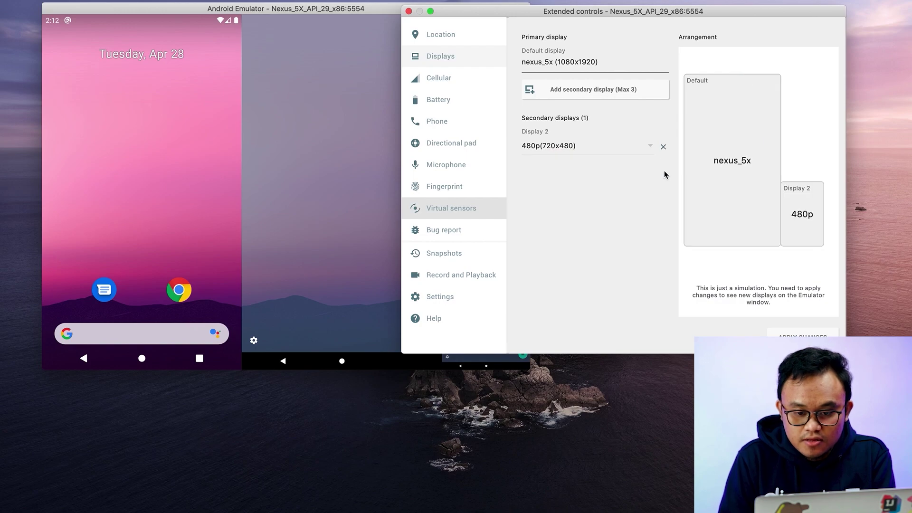
left_click(663, 147)
left_click(782, 334)
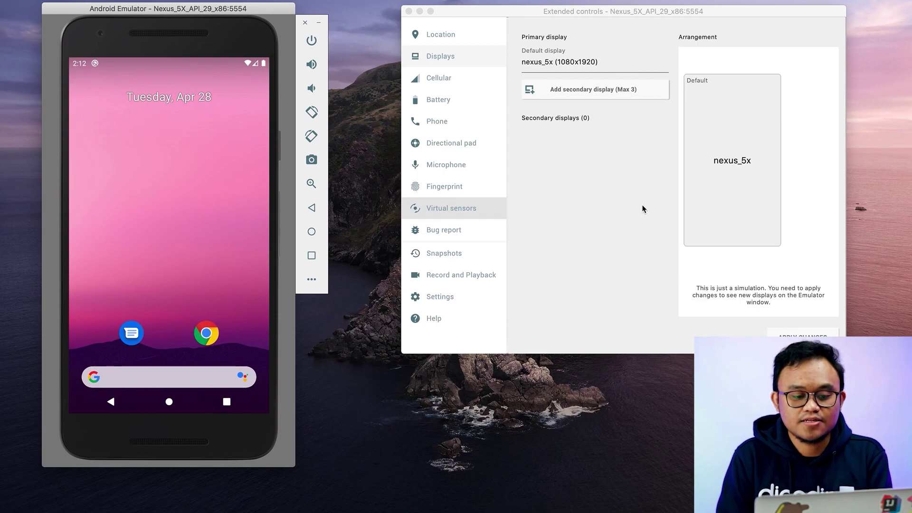
- Examine the network types available in the emulator's cellular settings
left_click(466, 80)
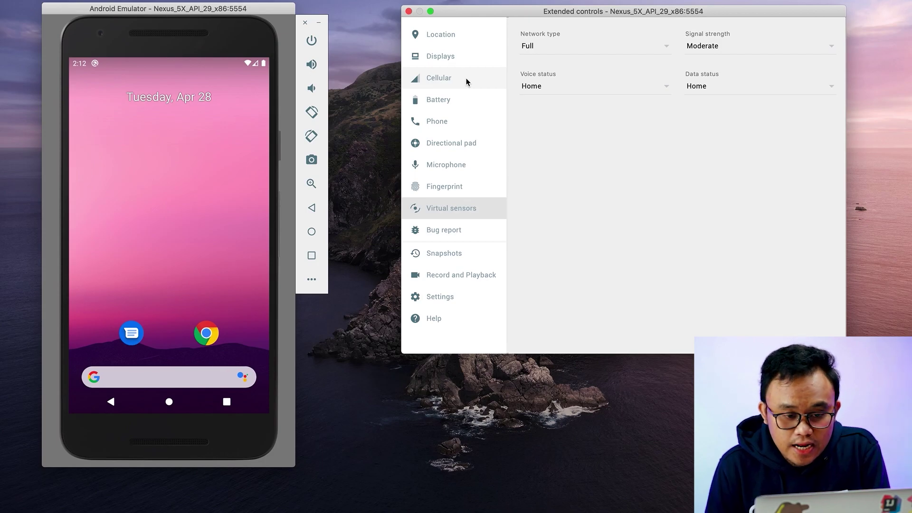
left_click(589, 45)
left_click(581, 56)
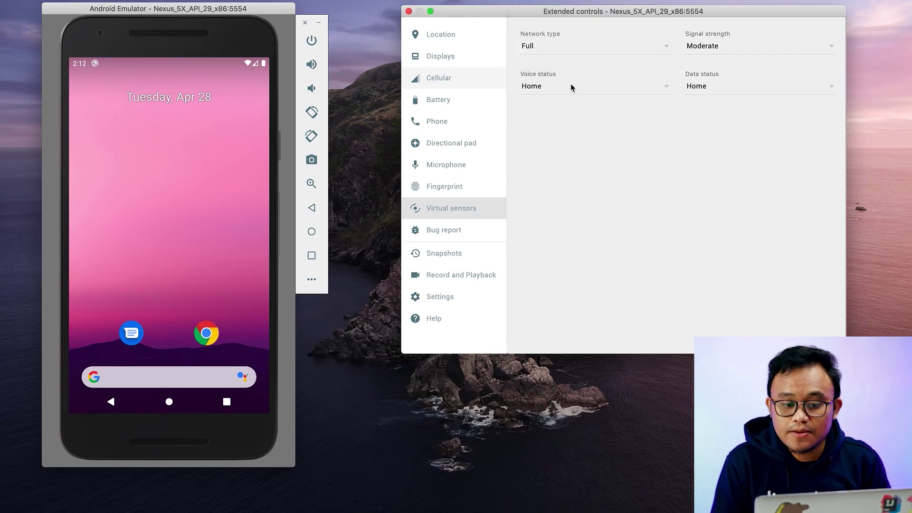
left_click(576, 52)
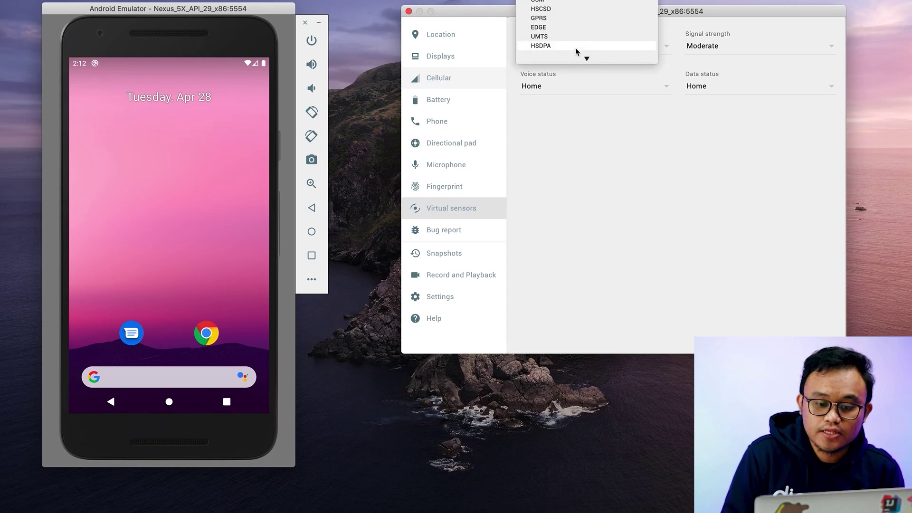
left_click(573, 171)
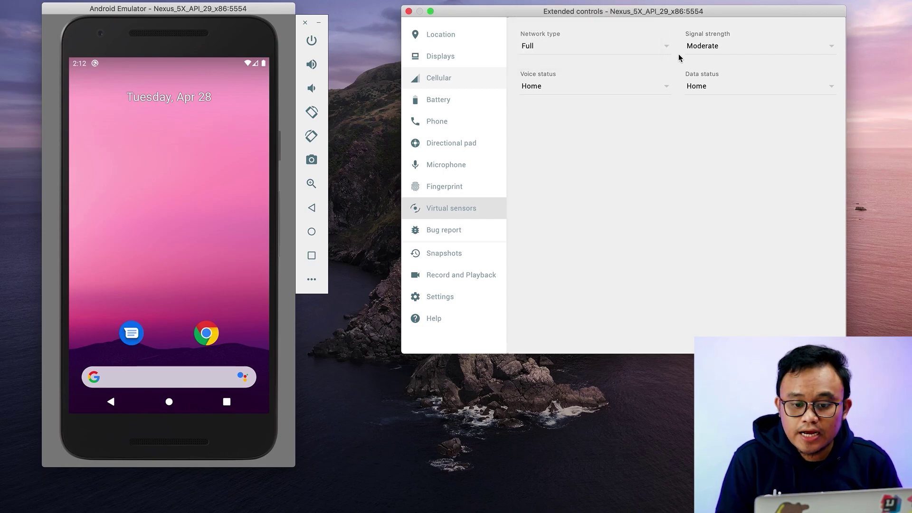
- Set the cellular signal strength to Great and the network type to EDGE
left_click(711, 51)
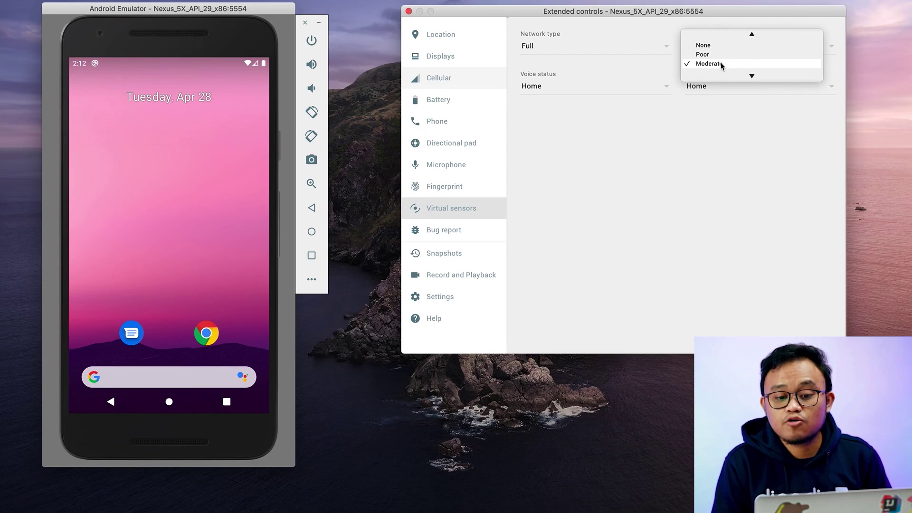
left_click(615, 129)
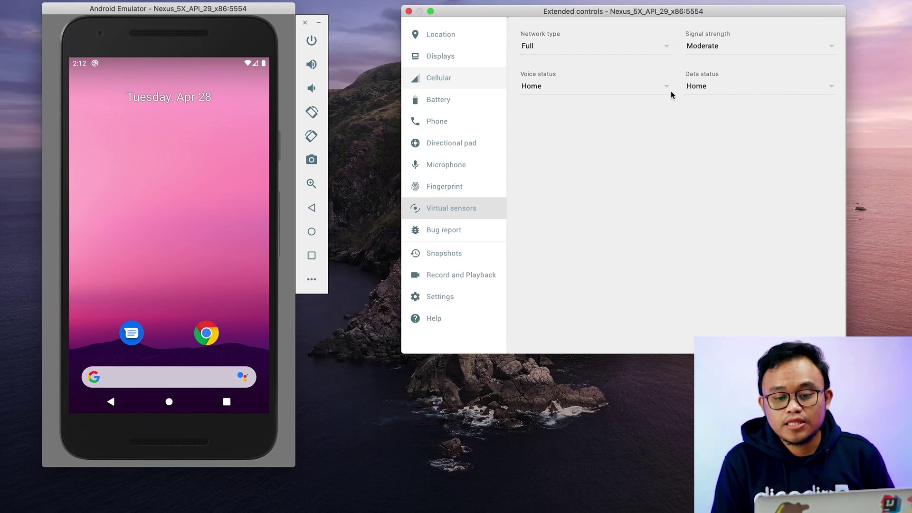
left_click(707, 46)
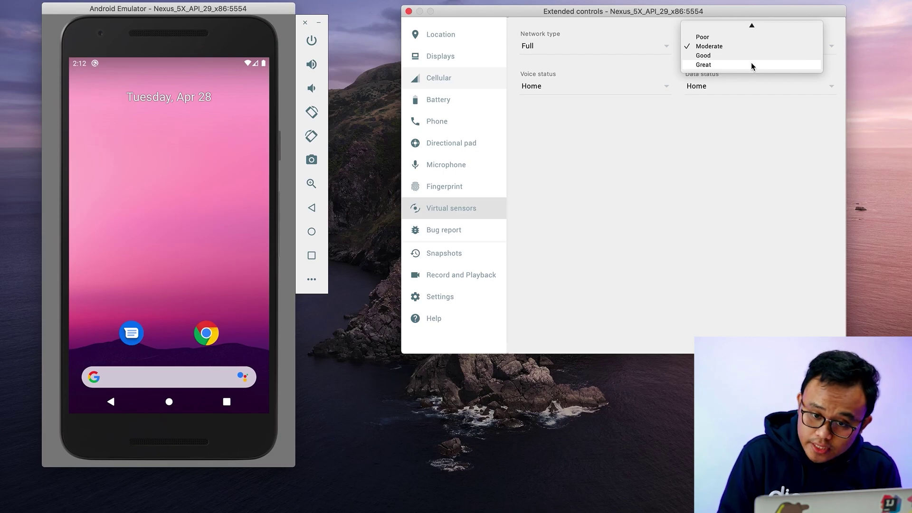
left_click(752, 64)
left_click(553, 44)
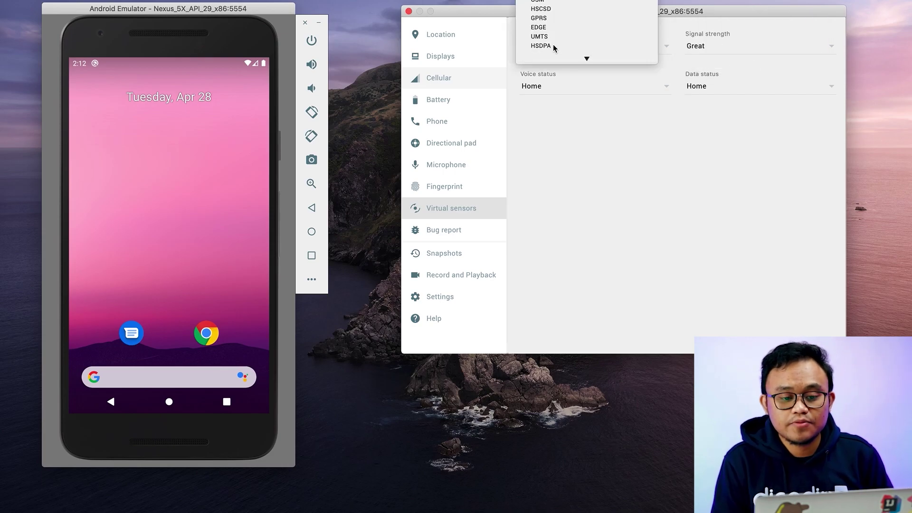
left_click(579, 27)
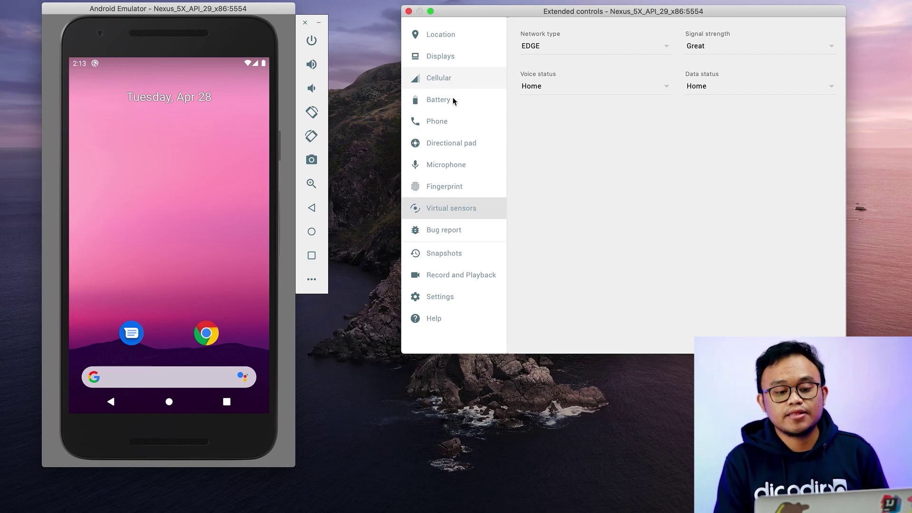
- Set the charger connection in the emulator's battery settings to AC charger
left_click(439, 99)
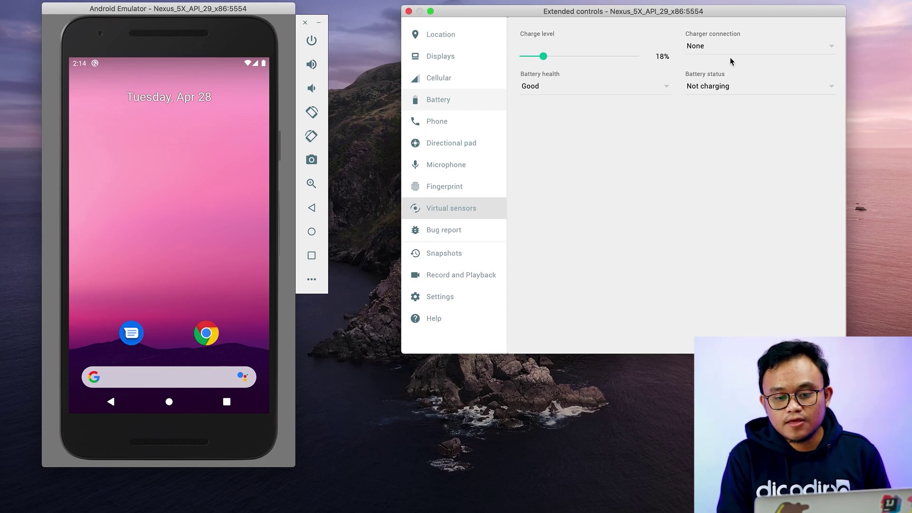
left_click(721, 48)
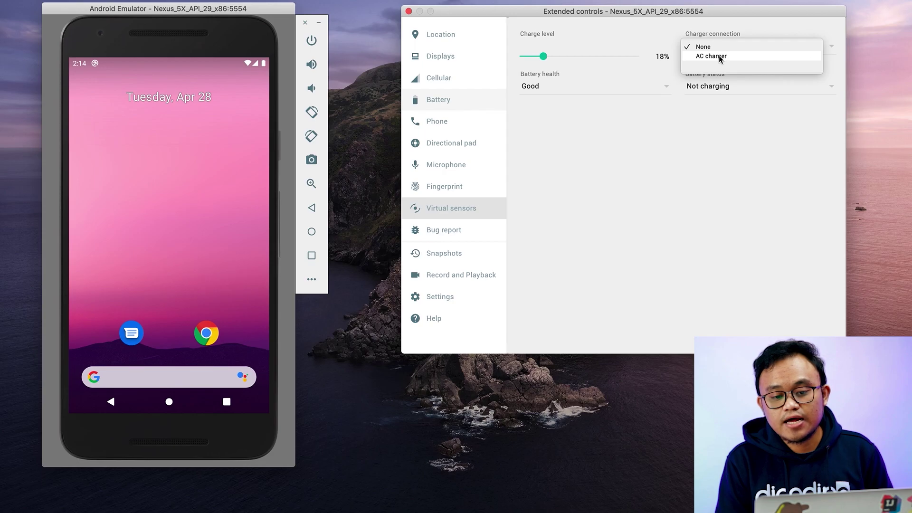
left_click(720, 56)
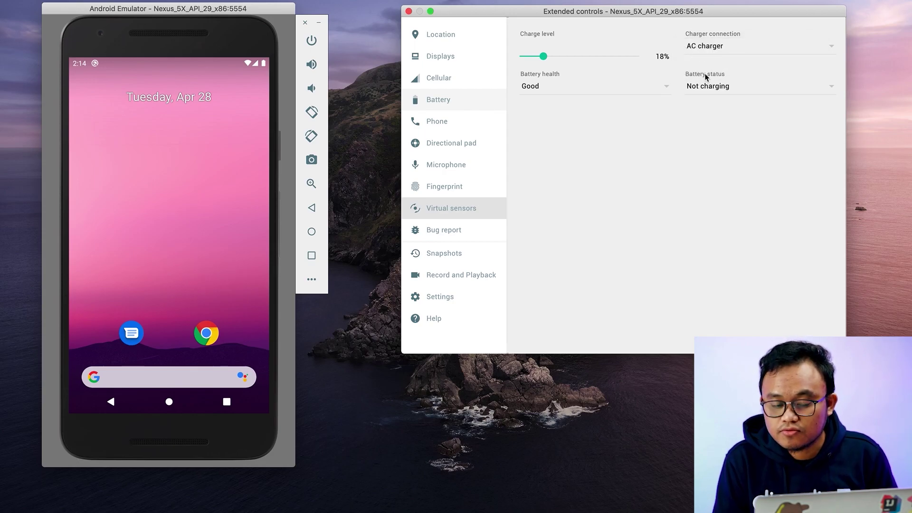
- Check the available battery status options and set the emulator's battery charge level to 11%
left_click(719, 84)
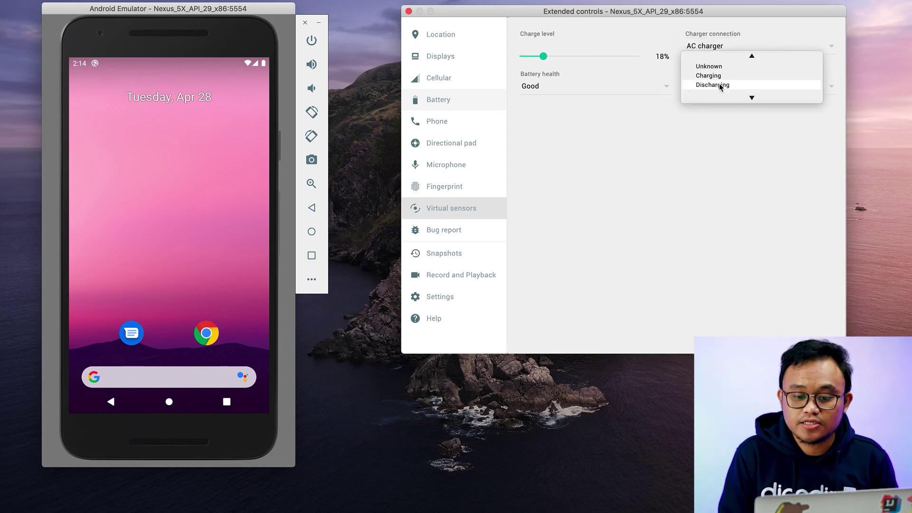
scroll(727, 76, "down", 1)
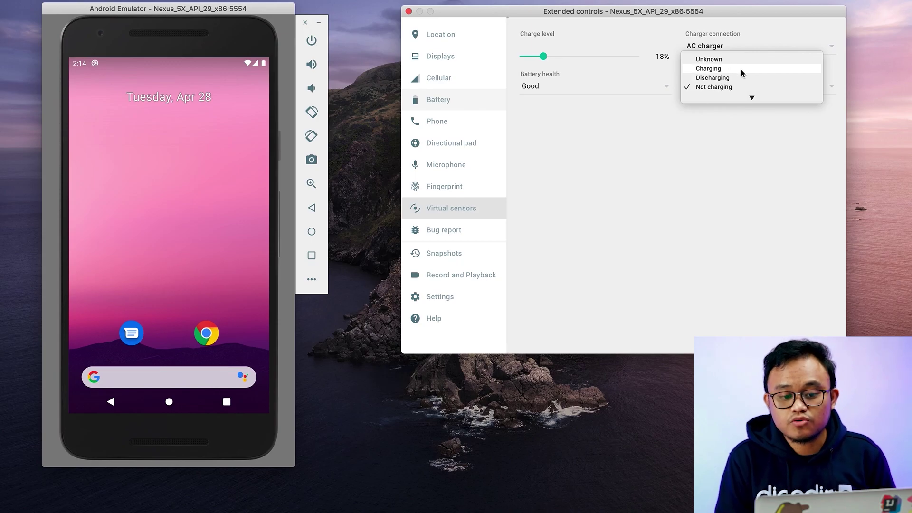
left_click(652, 143)
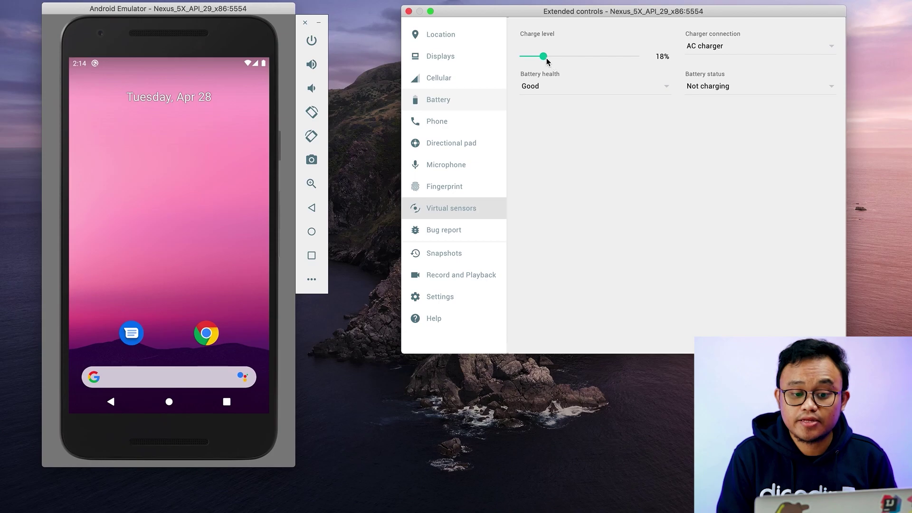
mouse_move(544, 56)
left_mouse_down()
mouse_move(651, 60)
mouse_move(534, 59)
left_mouse_up()
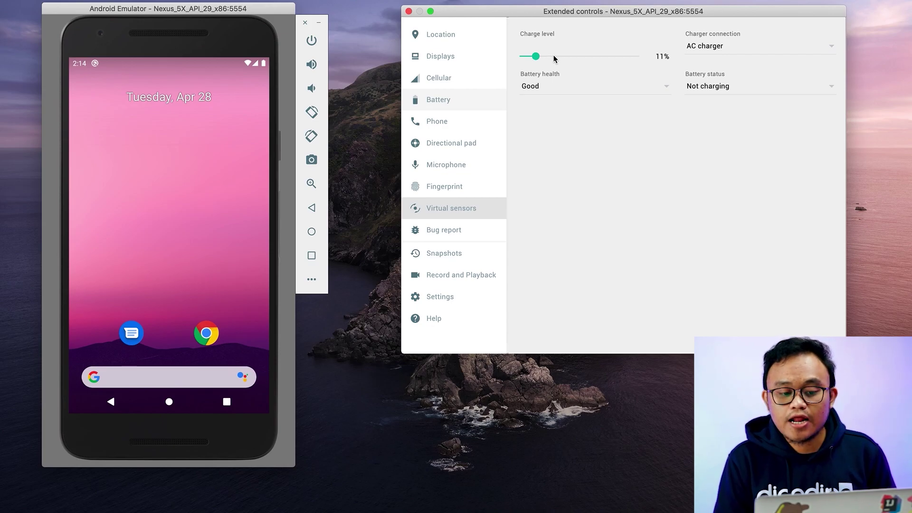
- Simulate an incoming call to the emulated device from the default caller number and end the call
left_click(444, 120)
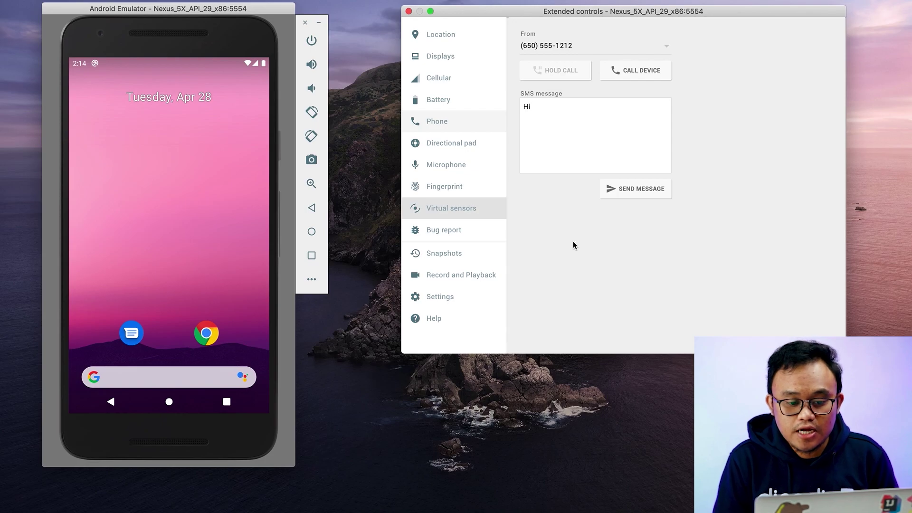
left_click(578, 47)
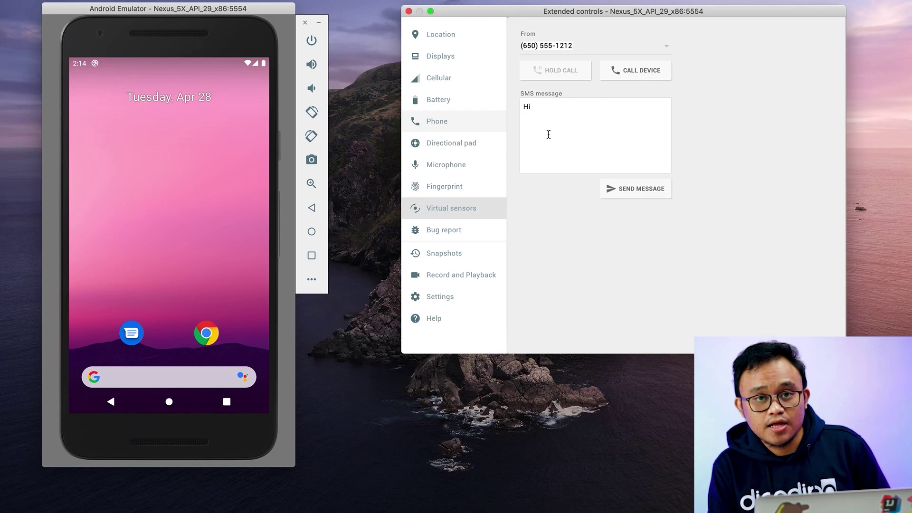
left_click(619, 70)
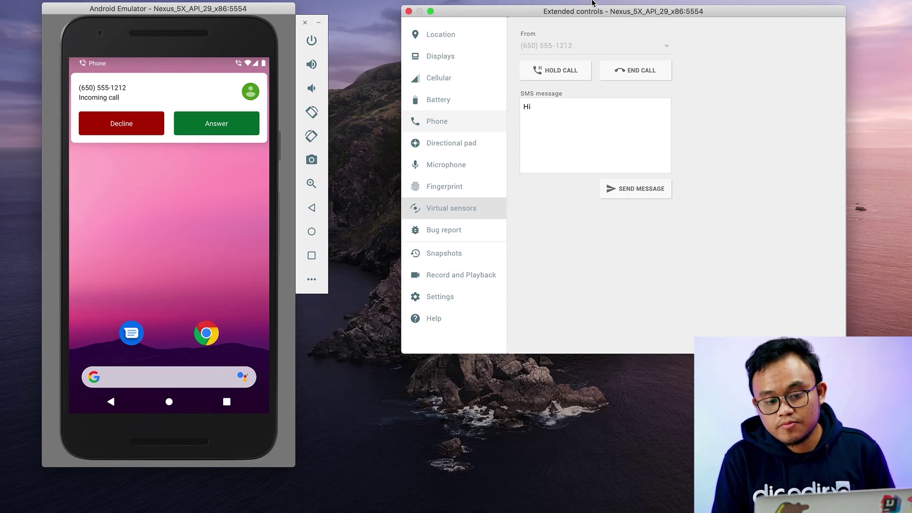
left_click_drag(573, 11, 564, 11)
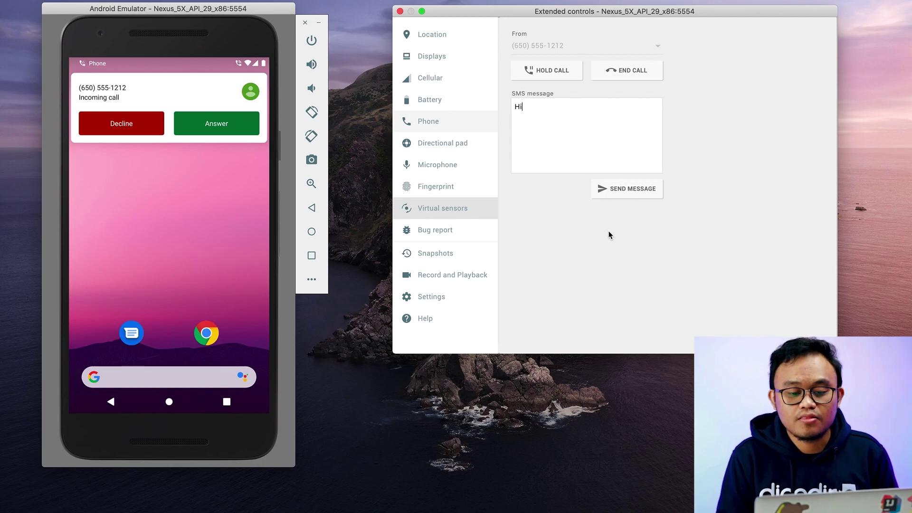
left_click(657, 71)
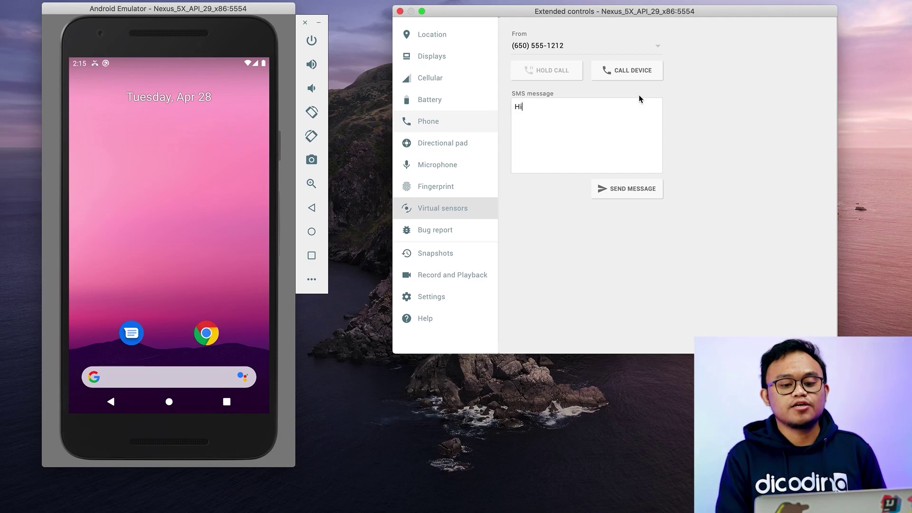
- Send the SMS message "Hi" to the emulated device and dismiss its notification
left_click(606, 130)
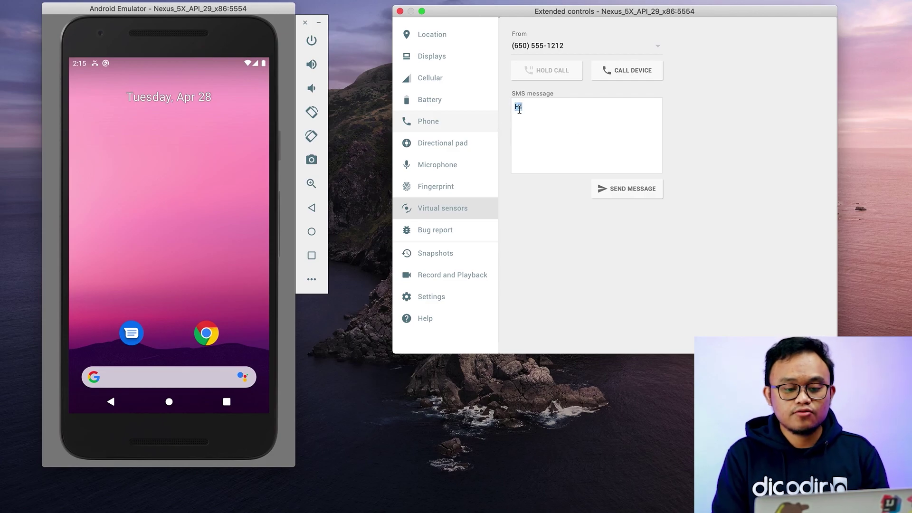
left_click(556, 126)
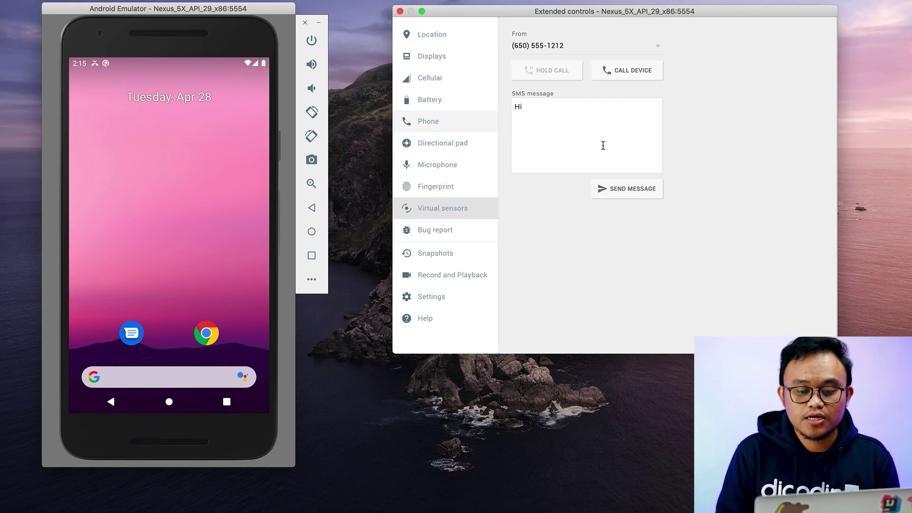
left_click(627, 189)
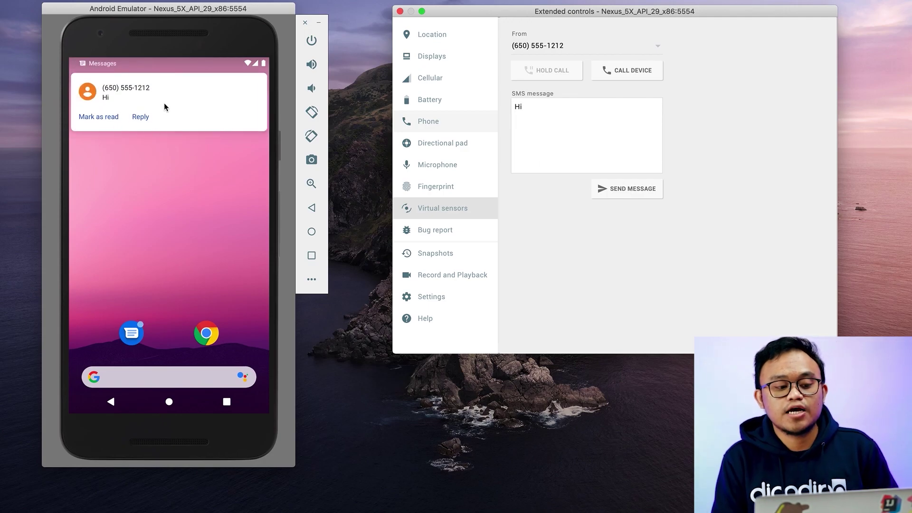
left_click_drag(212, 112, 142, 111)
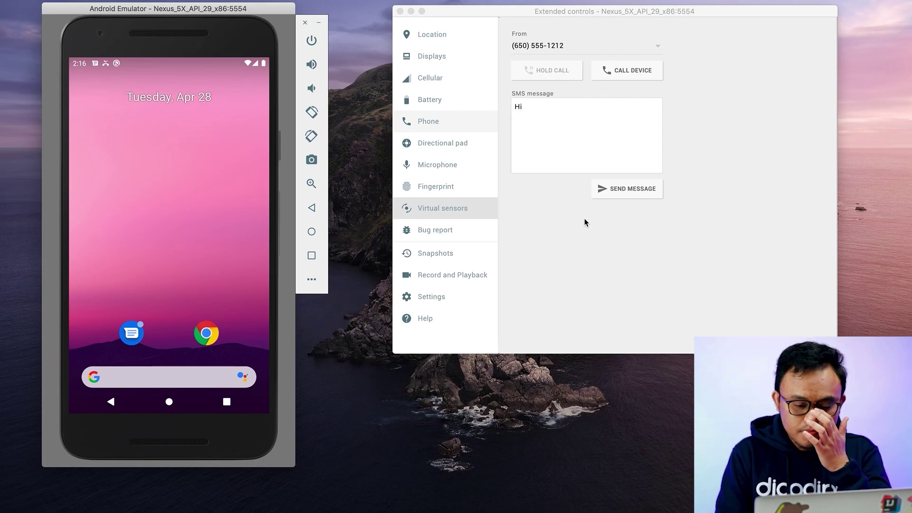
- Open the emulator's fingerprint simulation settings
left_click(484, 190)
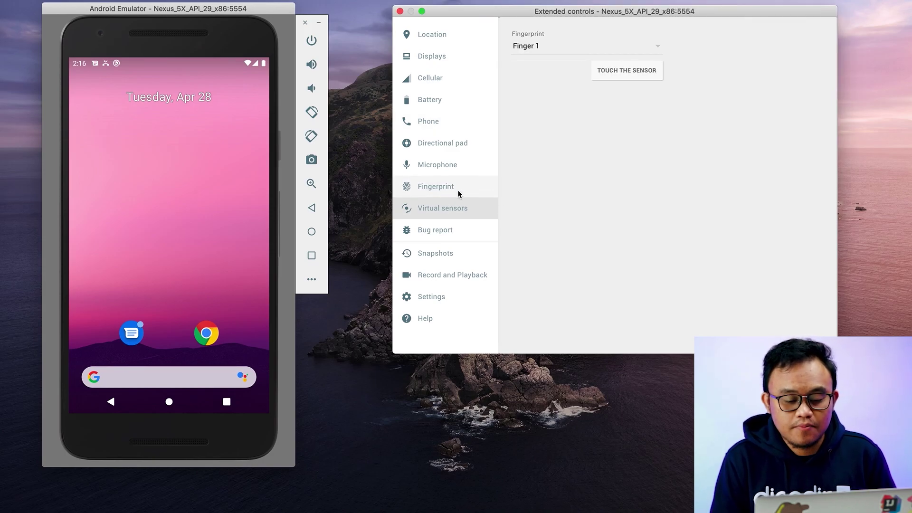